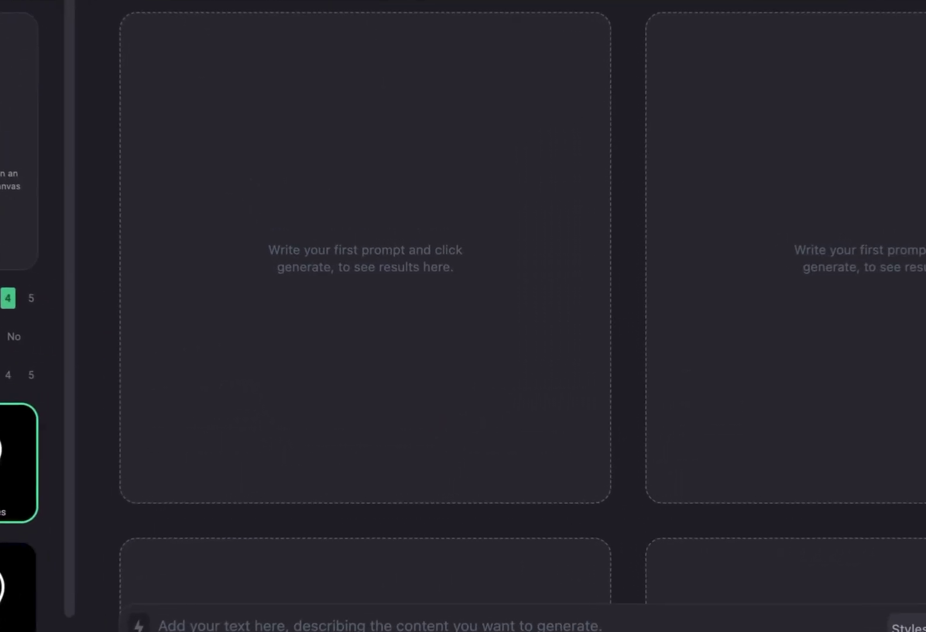
- In the Input Image Editor, choose the pencil with the 4th brush size in black
{"action": "left_click", "coordinate": [165, 262]}
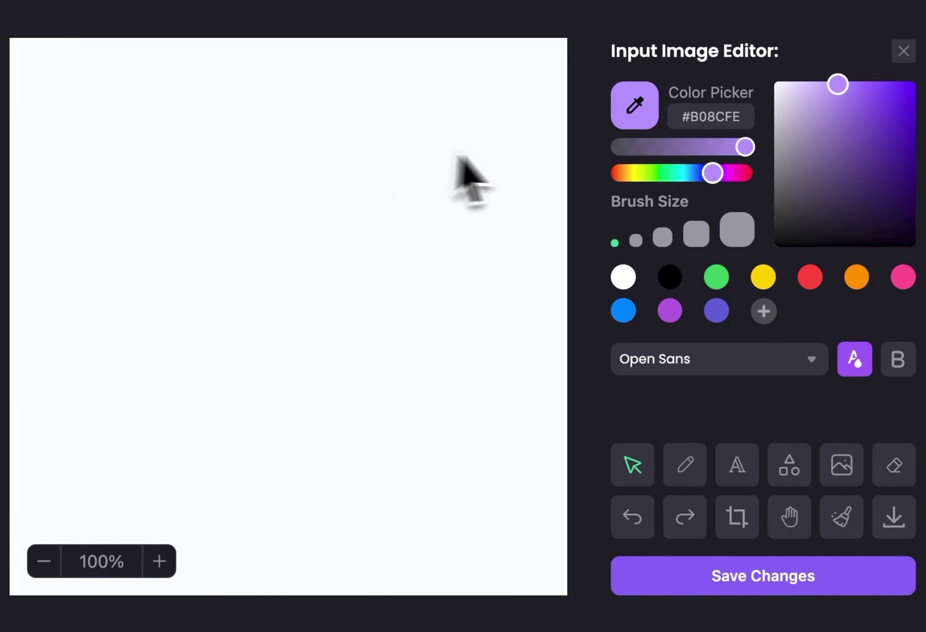
{"action": "left_click", "coordinate": [636, 240]}
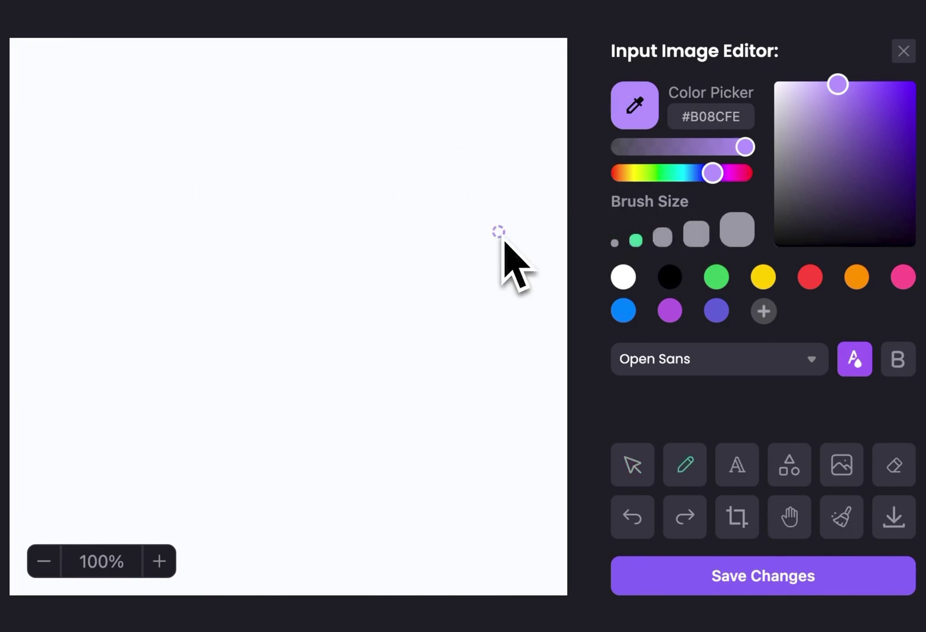
{"action": "left_click", "coordinate": [696, 237]}
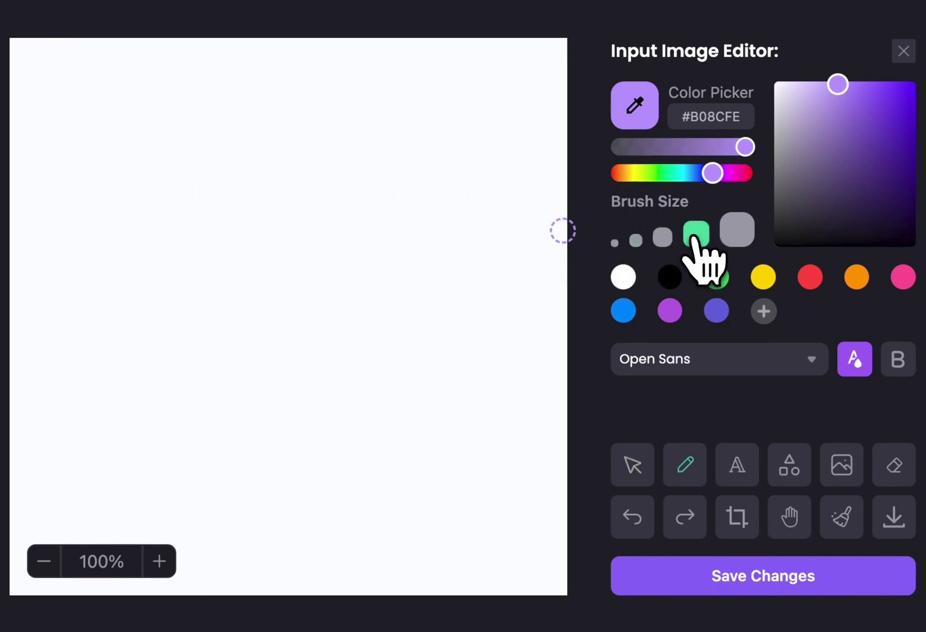
{"action": "left_click", "coordinate": [672, 274]}
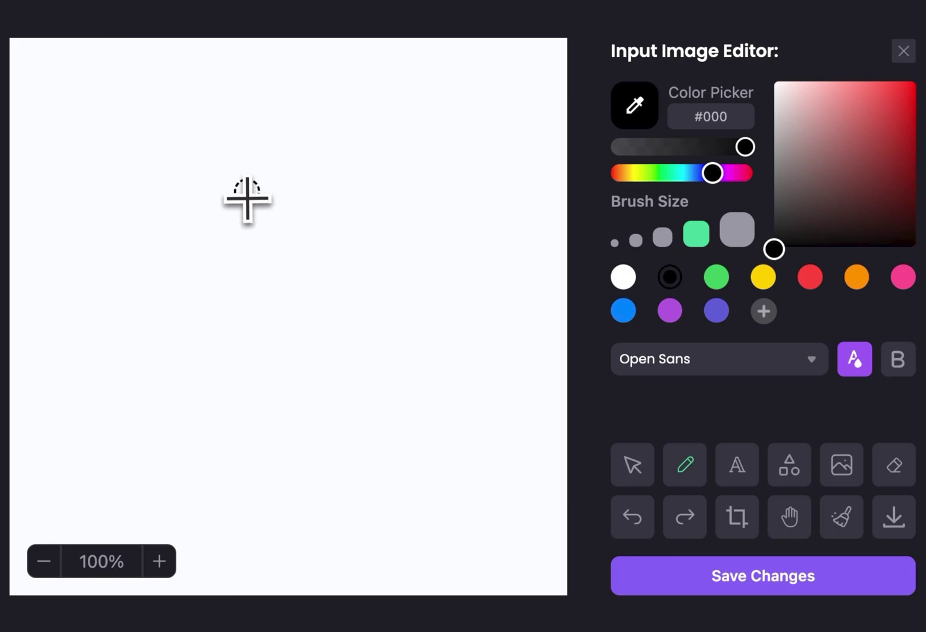
- Sketch a thick horse head outline with an eye, an ear and a jaw line
{"action": "mouse_move", "coordinate": [251, 181]}
{"action": "left_mouse_down"}
{"action": "mouse_move", "coordinate": [211, 204]}
{"action": "mouse_move", "coordinate": [180, 264]}
{"action": "mouse_move", "coordinate": [168, 346]}
{"action": "mouse_move", "coordinate": [226, 456]}
{"action": "mouse_move", "coordinate": [336, 501]}
{"action": "mouse_move", "coordinate": [300, 461]}
{"action": "mouse_move", "coordinate": [296, 389]}
{"action": "mouse_move", "coordinate": [316, 371]}
{"action": "mouse_move", "coordinate": [350, 392]}
{"action": "mouse_move", "coordinate": [393, 390]}
{"action": "mouse_move", "coordinate": [415, 370]}
{"action": "mouse_move", "coordinate": [393, 299]}
{"action": "mouse_move", "coordinate": [328, 204]}
{"action": "mouse_move", "coordinate": [314, 187]}
{"action": "mouse_move", "coordinate": [263, 171]}
{"action": "left_mouse_up"}
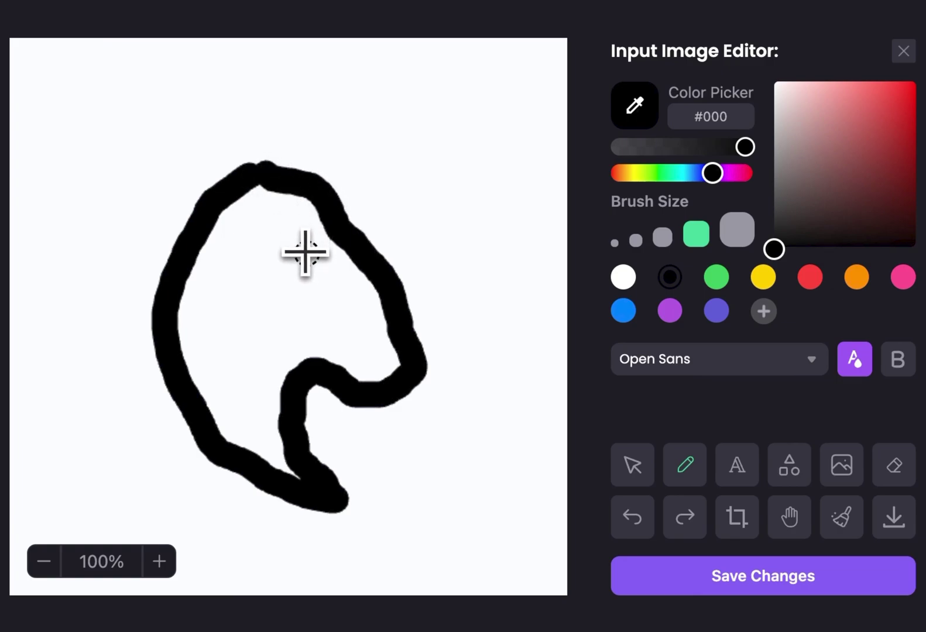
{"action": "left_click_drag", "start_coordinate": [304, 243], "coordinate": [314, 263]}
{"action": "mouse_move", "coordinate": [290, 175]}
{"action": "left_mouse_down"}
{"action": "mouse_move", "coordinate": [264, 148]}
{"action": "mouse_move", "coordinate": [248, 175]}
{"action": "mouse_move", "coordinate": [221, 168]}
{"action": "left_mouse_up"}
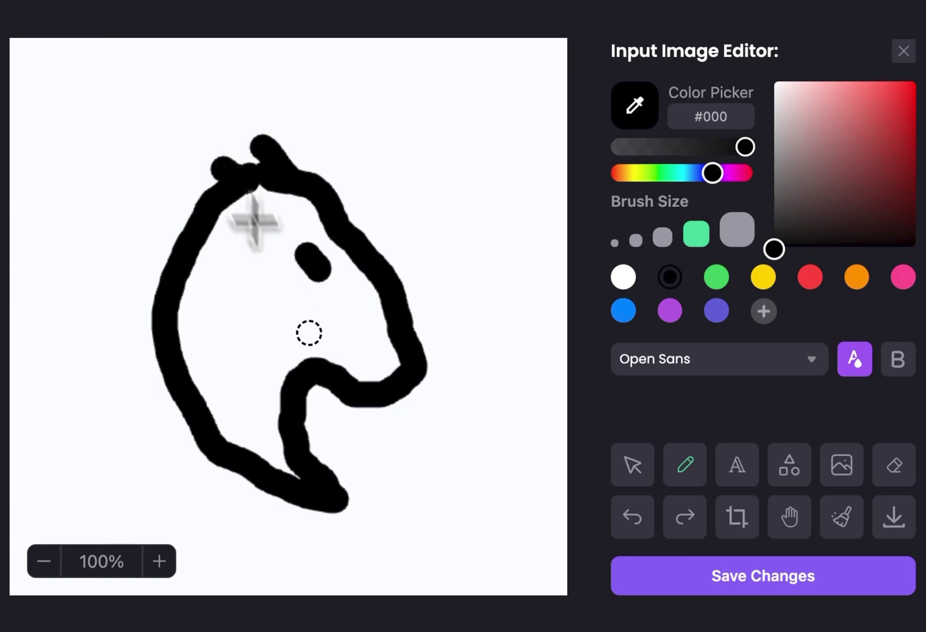
{"action": "left_click_drag", "start_coordinate": [299, 359], "coordinate": [328, 370]}
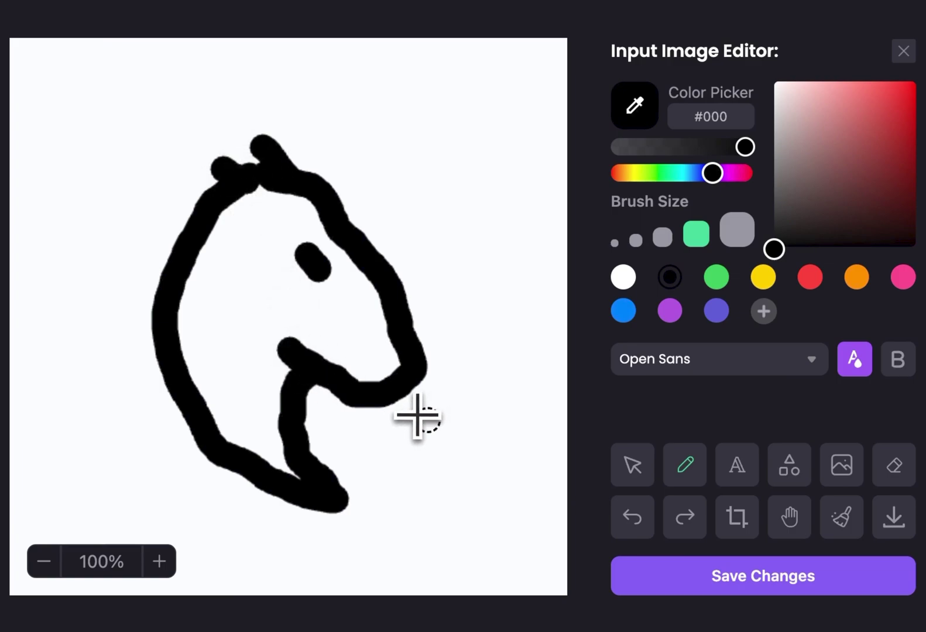
- Save the horse sketch as the input image, with Image Influence 3 and Creative Freedom 5
{"action": "left_click", "coordinate": [678, 587]}
{"action": "mouse_move", "coordinate": [185, 426]}
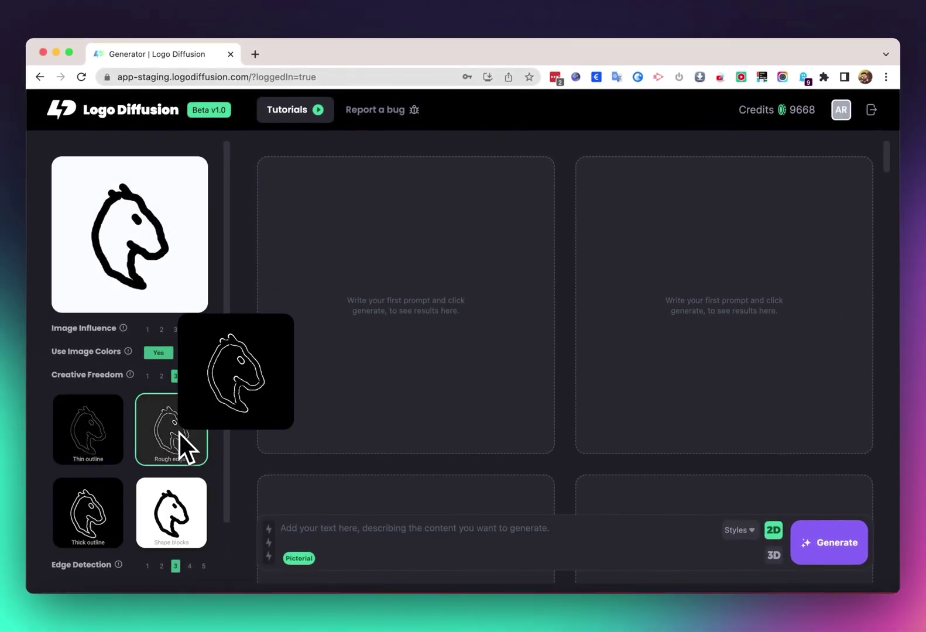
{"action": "mouse_move", "coordinate": [88, 439]}
{"action": "mouse_move", "coordinate": [137, 445]}
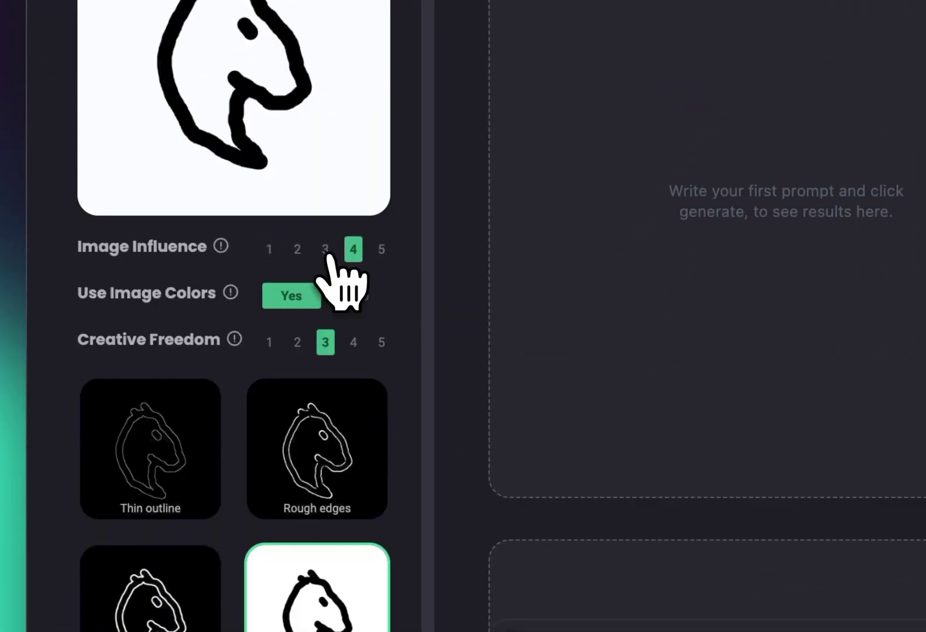
{"action": "left_click", "coordinate": [326, 250]}
{"action": "mouse_move", "coordinate": [285, 172]}
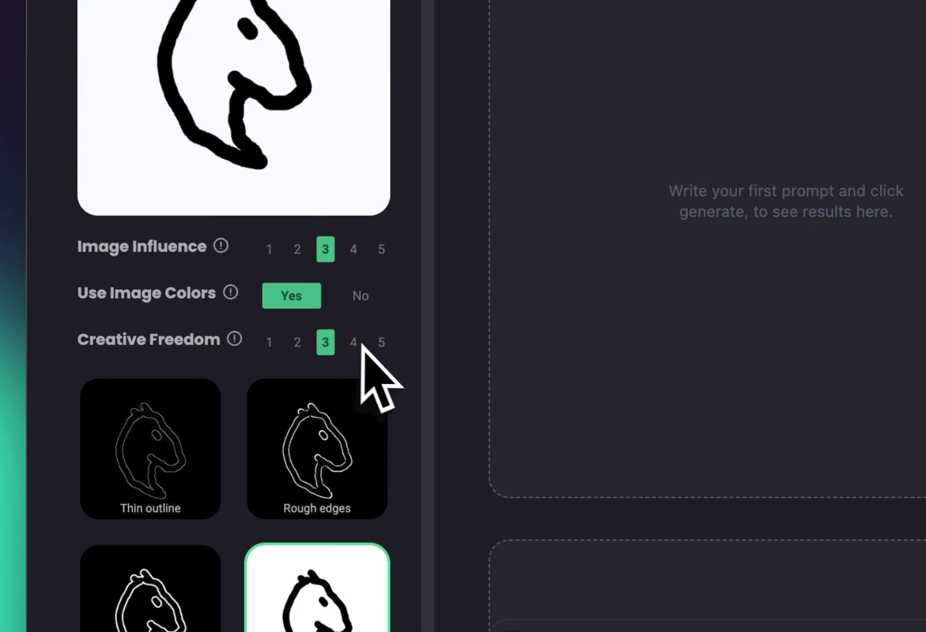
{"action": "left_click", "coordinate": [381, 344]}
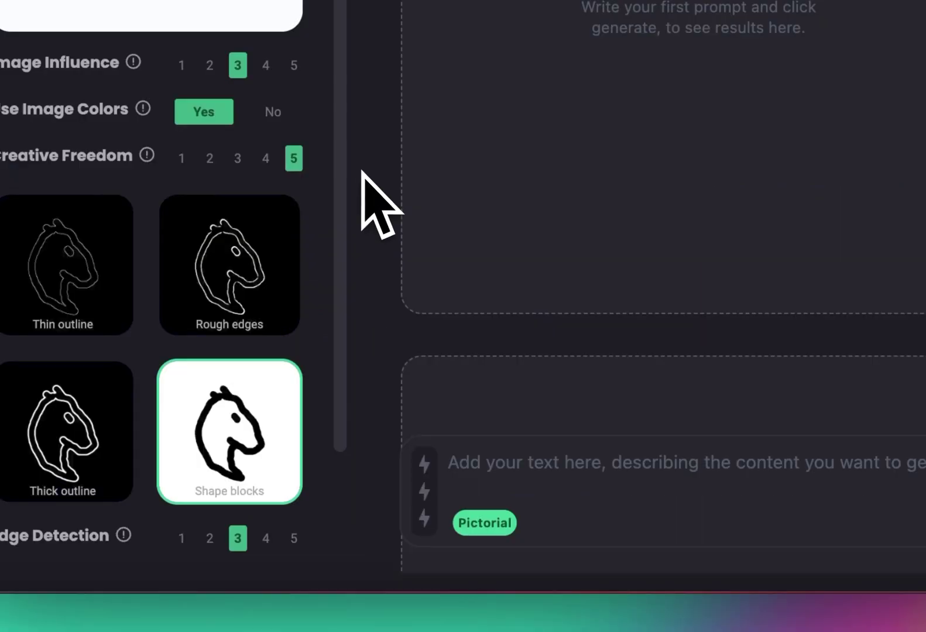
- Generate Mascot-style logos from the prompt 'a logo of a horse head'
{"action": "left_click", "coordinate": [472, 464]}
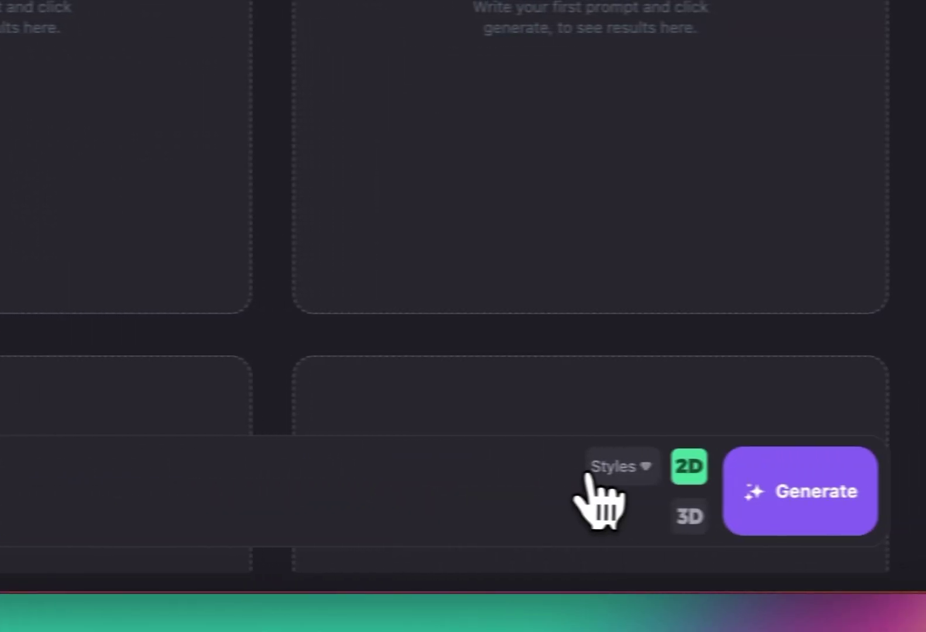
{"action": "left_click", "coordinate": [609, 469]}
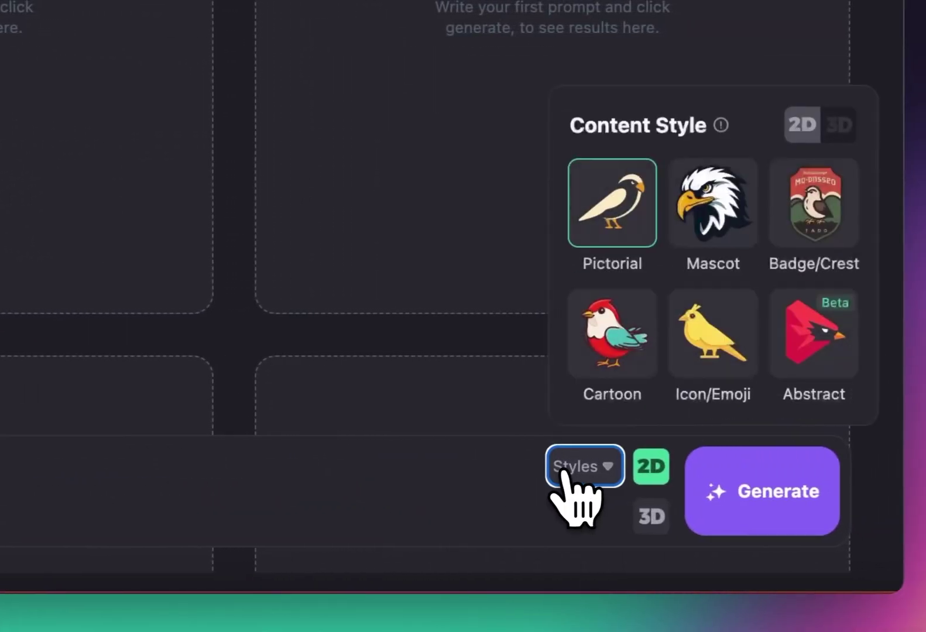
{"action": "left_click", "coordinate": [710, 256]}
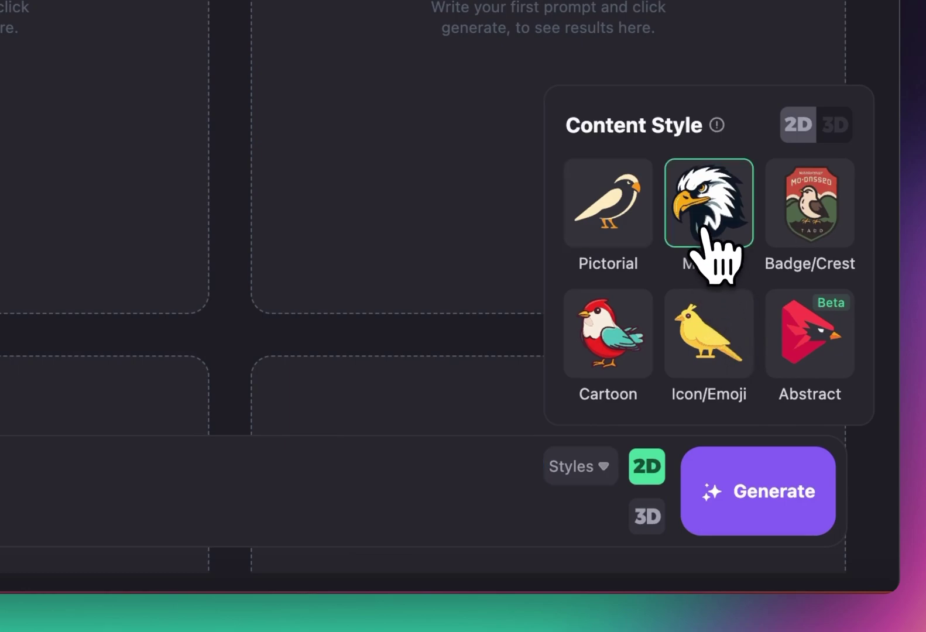
{"action": "left_click", "coordinate": [381, 497]}
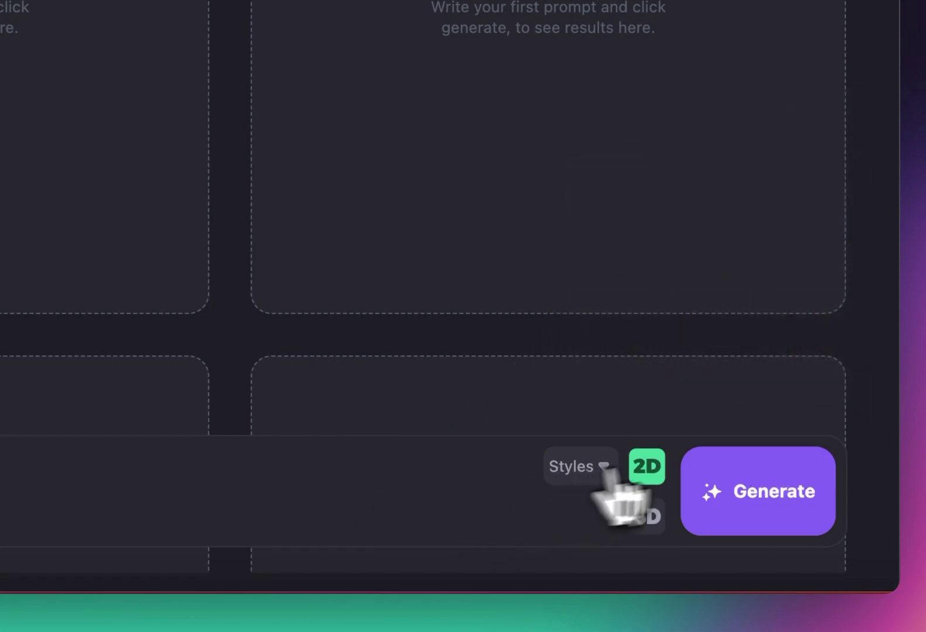
{"action": "left_click", "coordinate": [738, 472]}
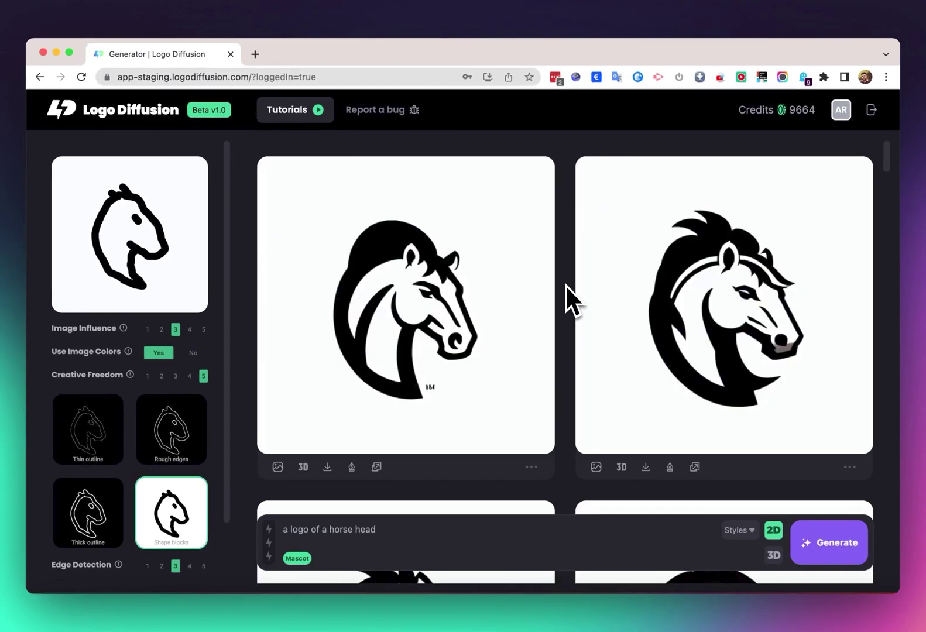
- Bookmark the first generated horse logo and load it into the Input Image Editor
{"action": "left_click", "coordinate": [448, 299]}
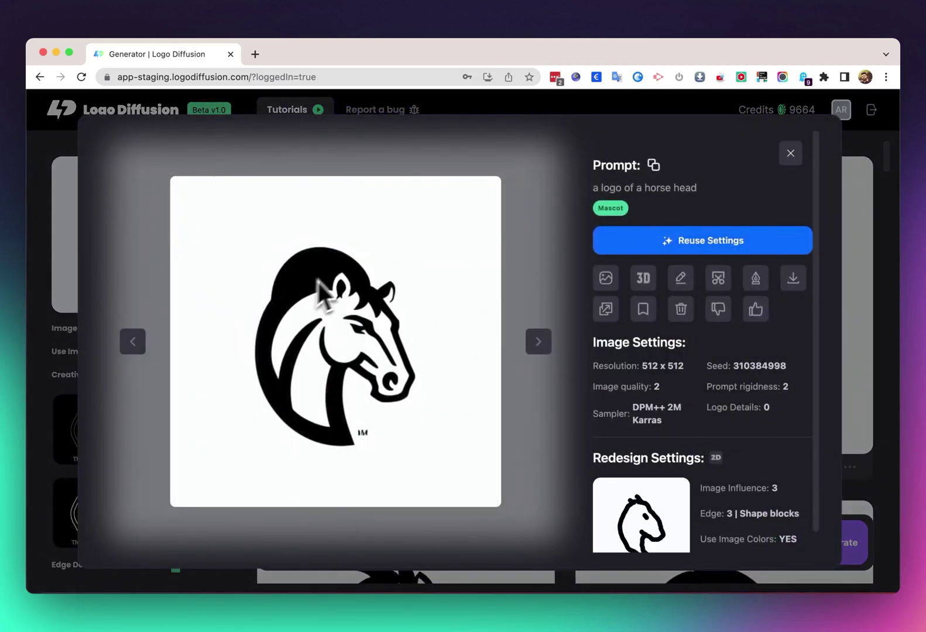
{"action": "left_click", "coordinate": [643, 309]}
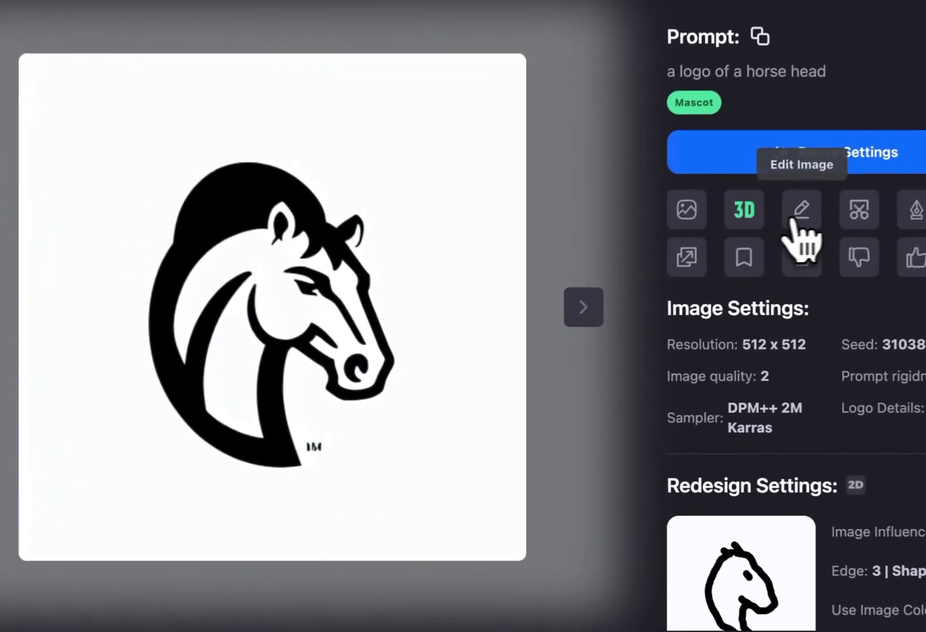
{"action": "left_click", "coordinate": [681, 277]}
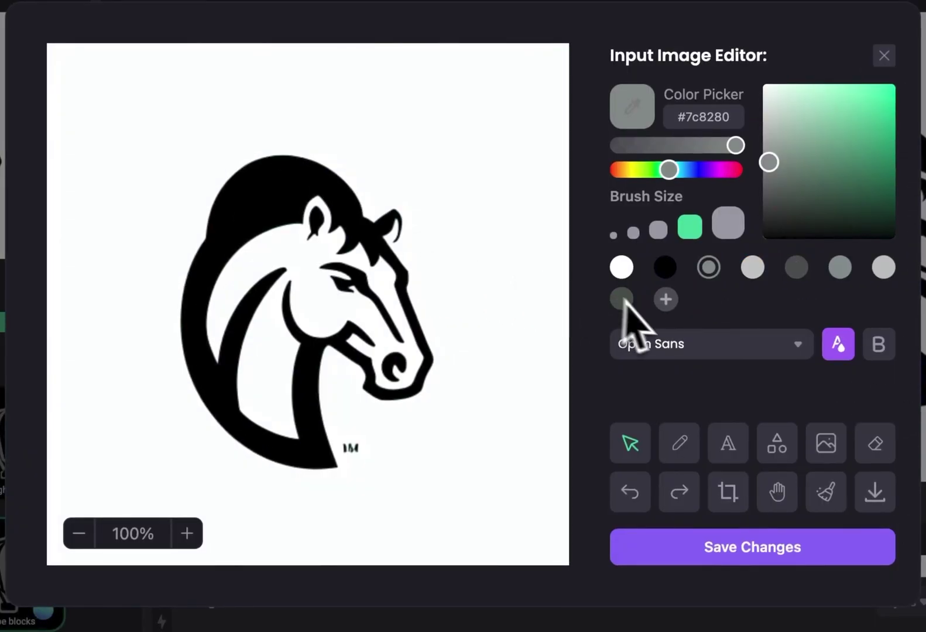
- Paint over the black arc above the horse's mane in white
{"action": "left_click", "coordinate": [626, 267]}
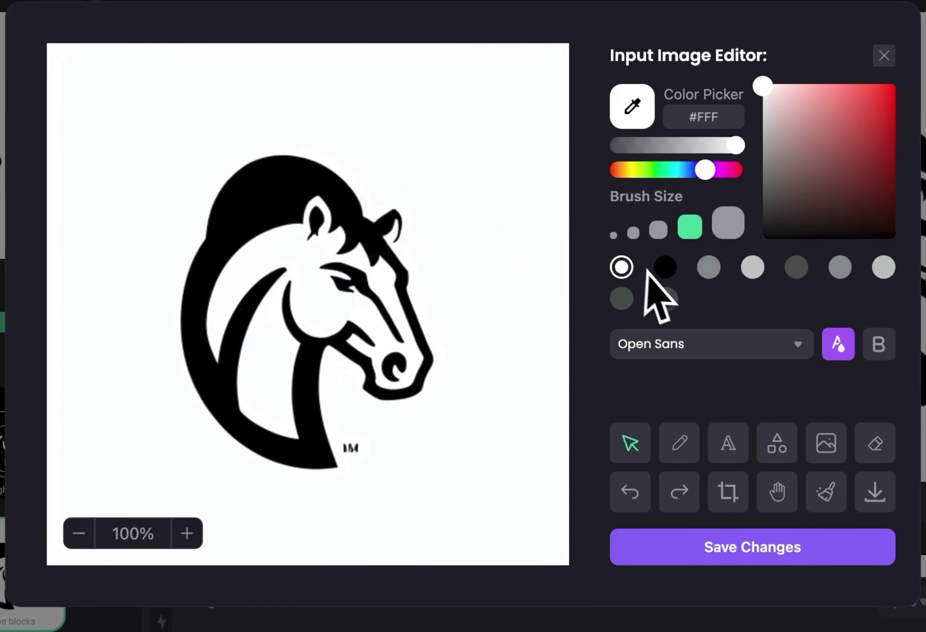
{"action": "left_click", "coordinate": [680, 444]}
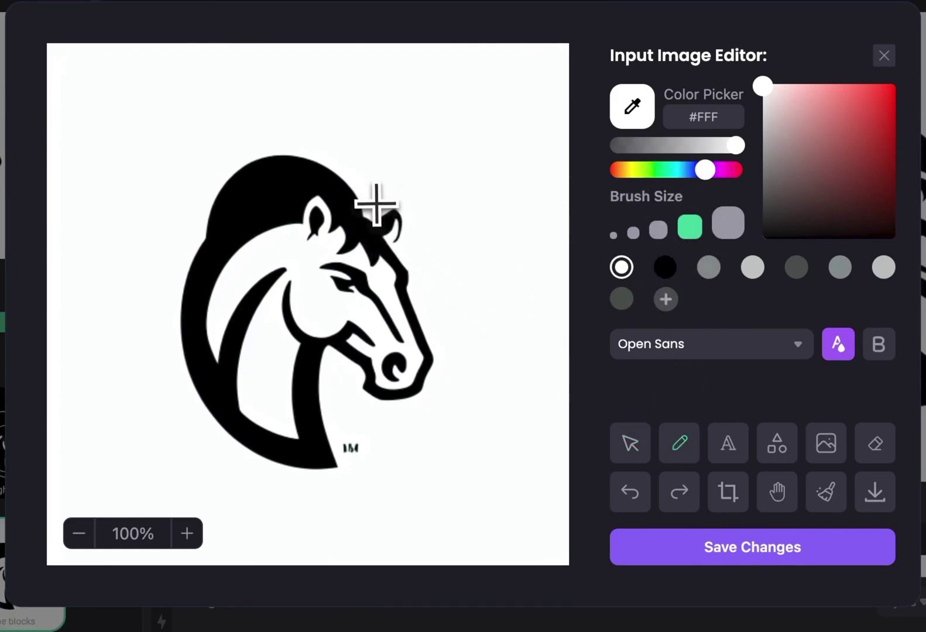
{"action": "mouse_move", "coordinate": [362, 198]}
{"action": "left_mouse_down"}
{"action": "mouse_move", "coordinate": [306, 178]}
{"action": "mouse_move", "coordinate": [208, 229]}
{"action": "left_mouse_up"}
{"action": "mouse_move", "coordinate": [333, 169]}
{"action": "left_mouse_down"}
{"action": "mouse_move", "coordinate": [236, 190]}
{"action": "mouse_move", "coordinate": [304, 166]}
{"action": "left_mouse_up"}
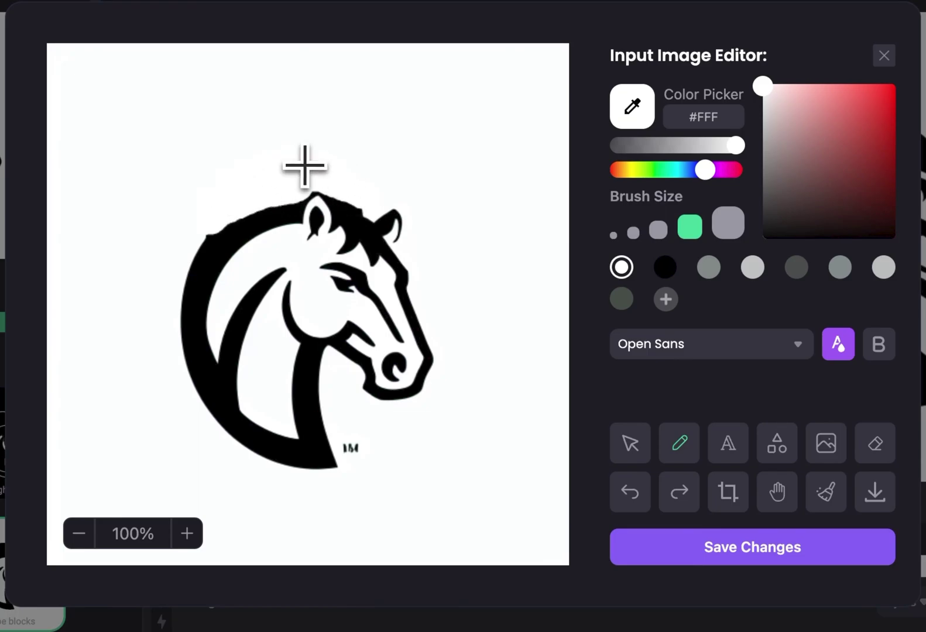
{"action": "left_click", "coordinate": [630, 443]}
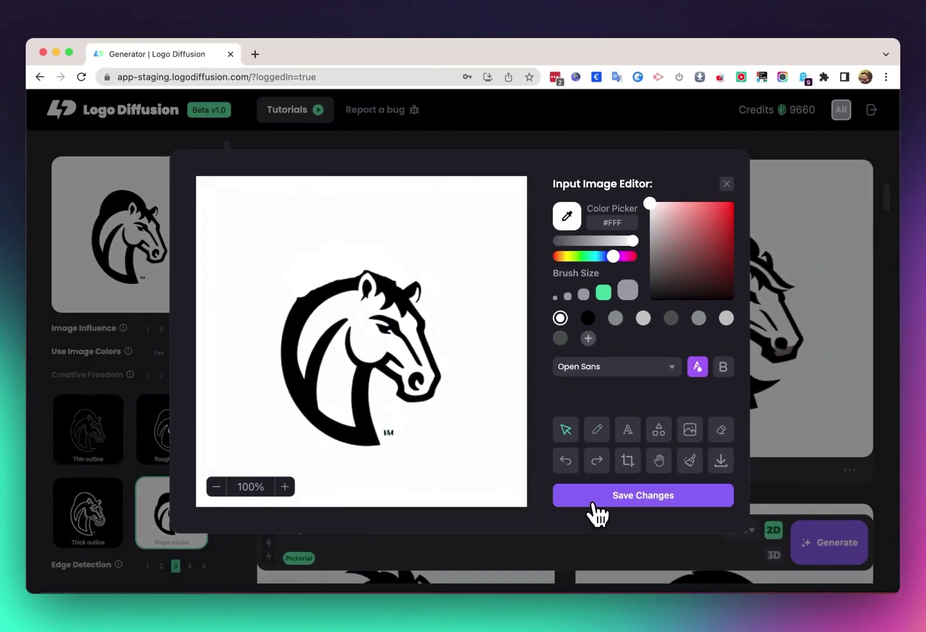
- Save the edited sketch, generate new logos, and check the first result's details
{"action": "left_click", "coordinate": [597, 509]}
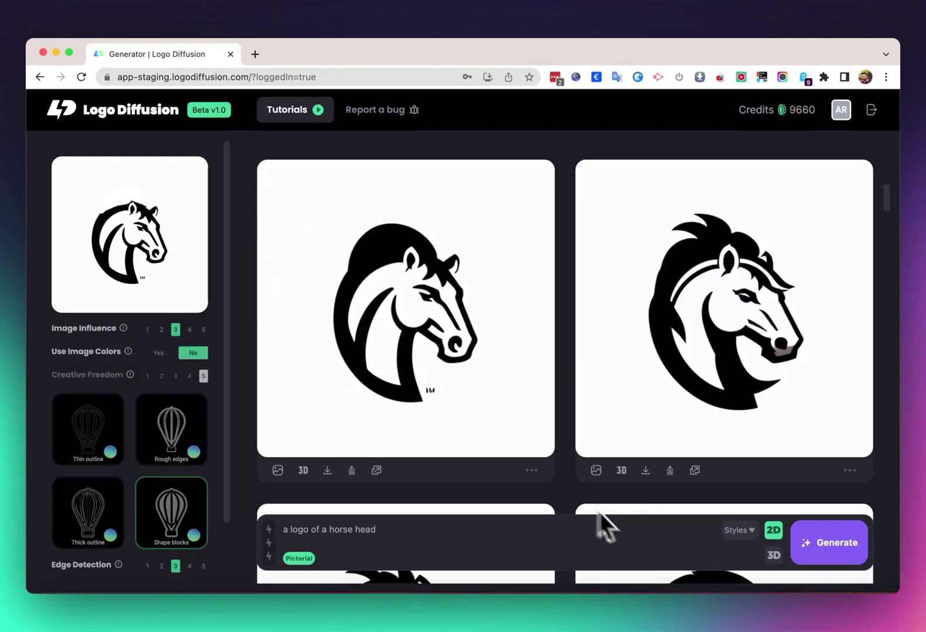
{"action": "left_click", "coordinate": [823, 543]}
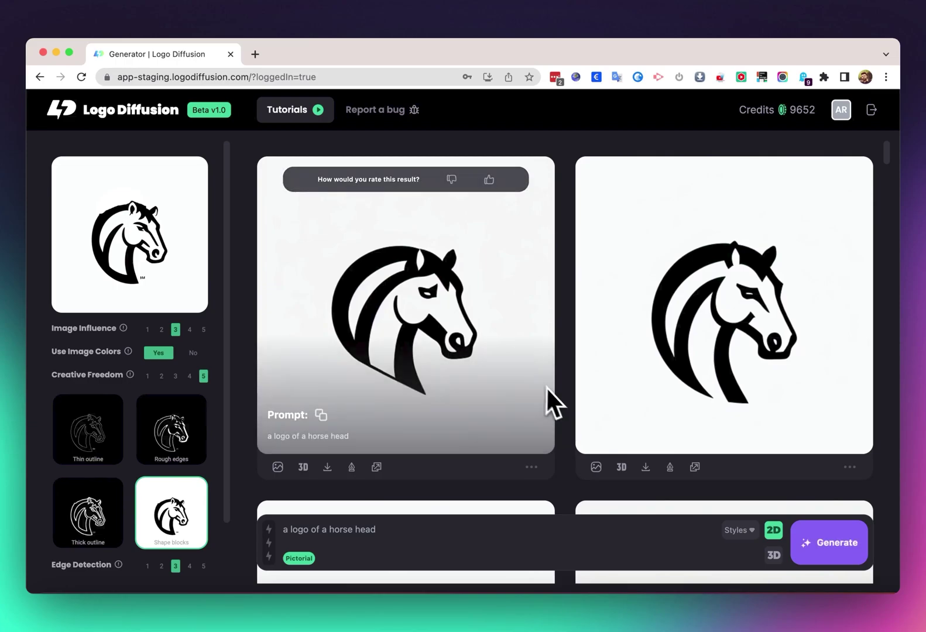
{"action": "scroll", "coordinate": [558, 397], "scroll_direction": "down", "scroll_amount": 5}
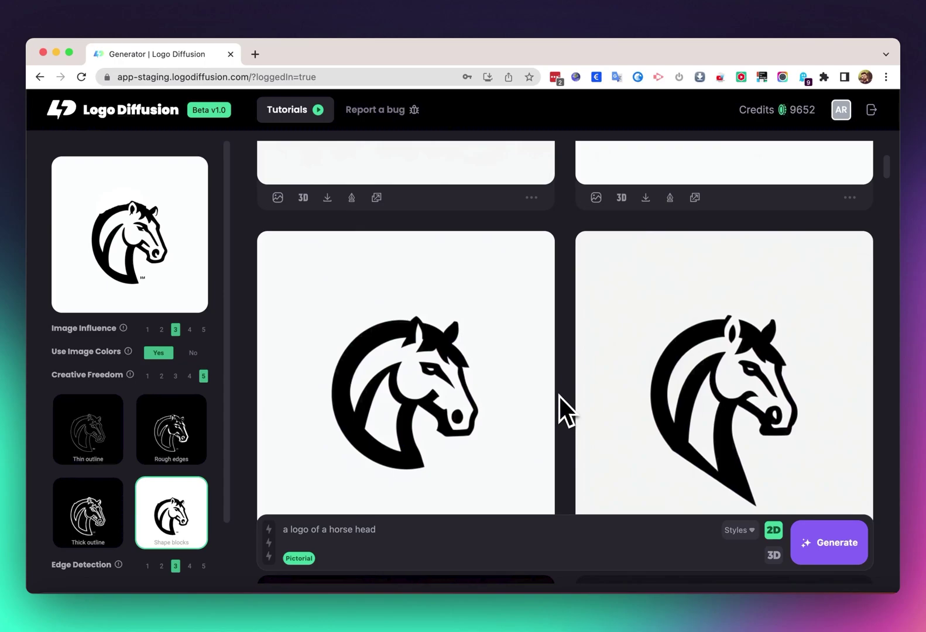
{"action": "left_click", "coordinate": [436, 424]}
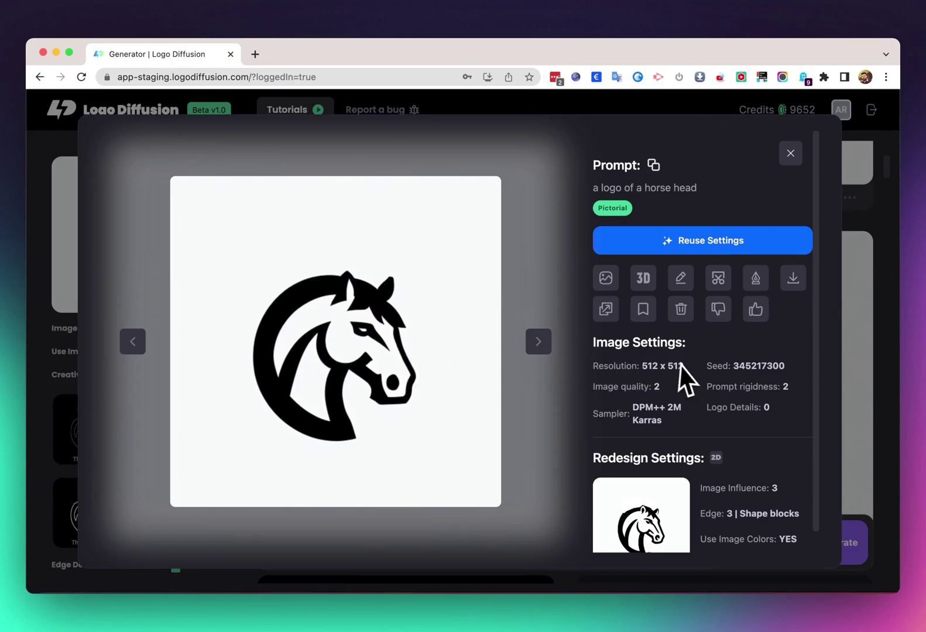
{"action": "key", "text": "Escape"}
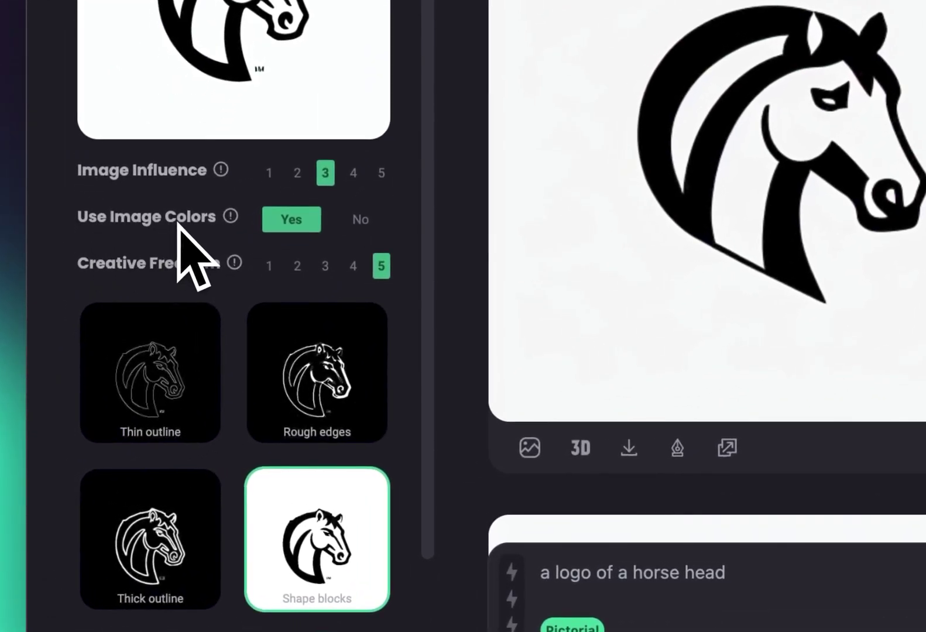
- Set Use Image Colors to No and generate coloured Mascot-style horse logos
{"action": "left_click", "coordinate": [354, 232]}
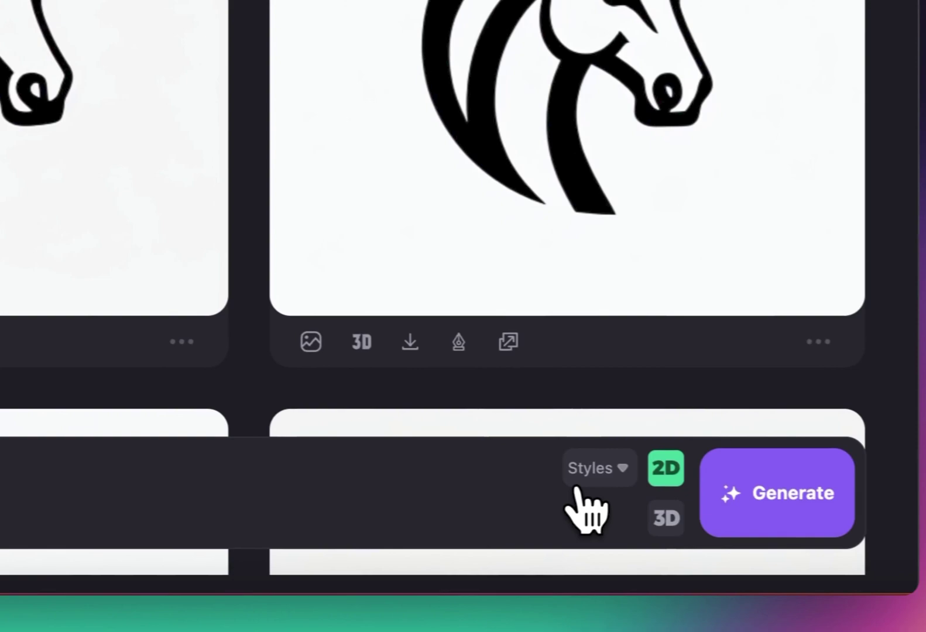
{"action": "left_click", "coordinate": [592, 469]}
{"action": "left_click", "coordinate": [686, 199]}
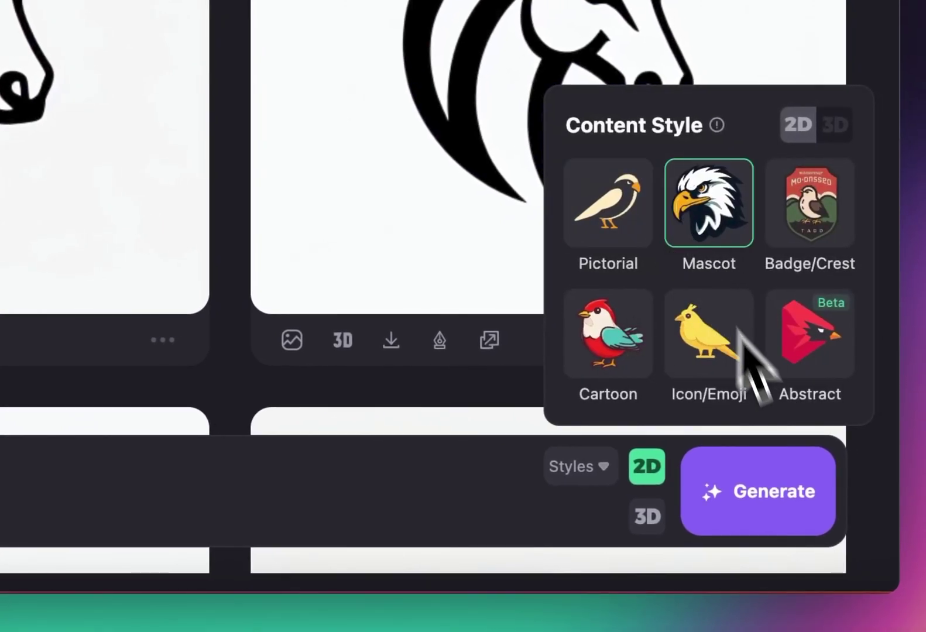
{"action": "left_click", "coordinate": [774, 495]}
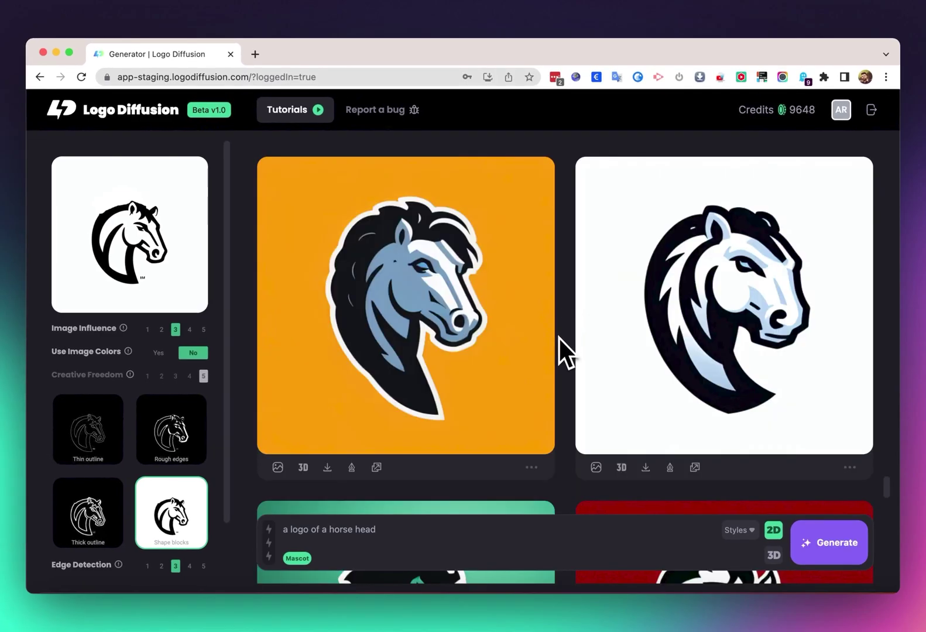
{"action": "scroll", "coordinate": [563, 339], "scroll_direction": "down", "scroll_amount": 5}
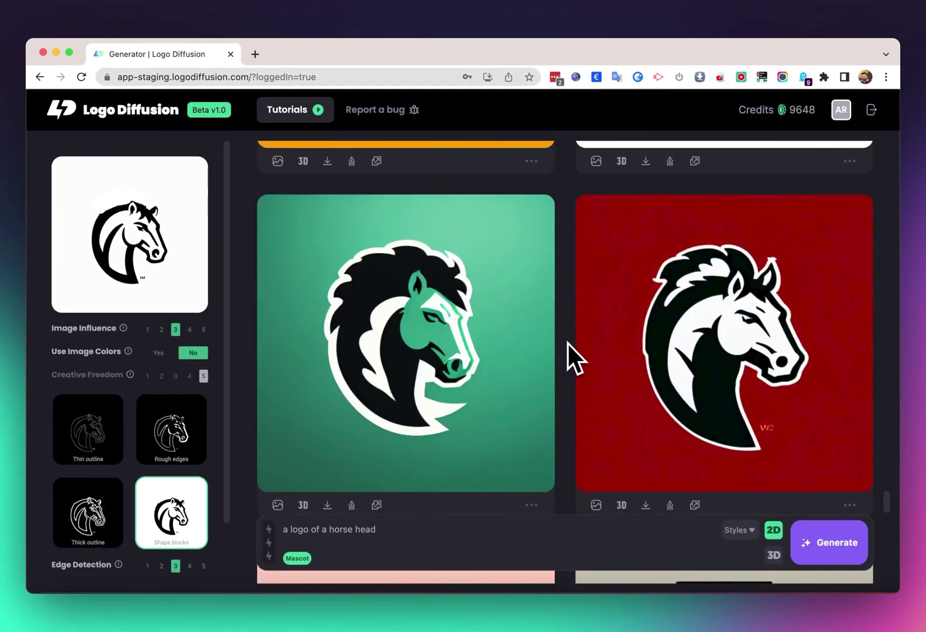
{"action": "scroll", "coordinate": [561, 344], "scroll_direction": "up", "scroll_amount": 5}
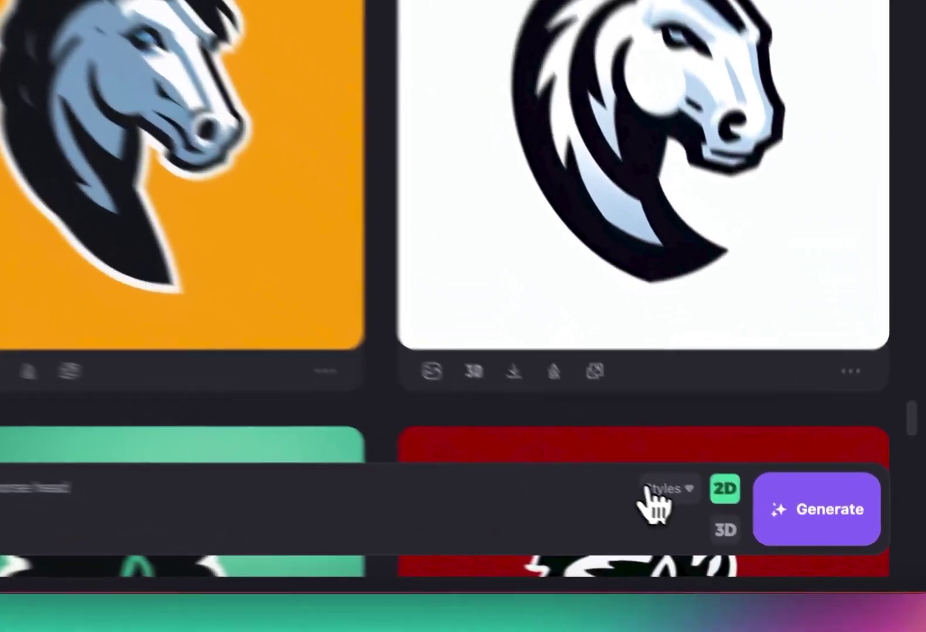
- Switch the content style to Cartoon and generate cartoon horse head logos
{"action": "left_click", "coordinate": [729, 529]}
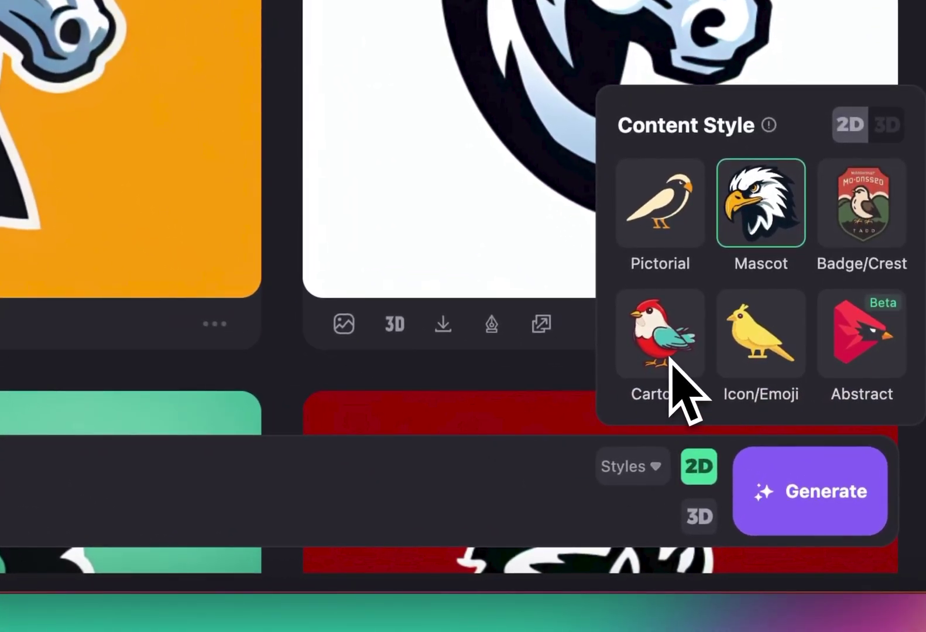
{"action": "left_click", "coordinate": [671, 360]}
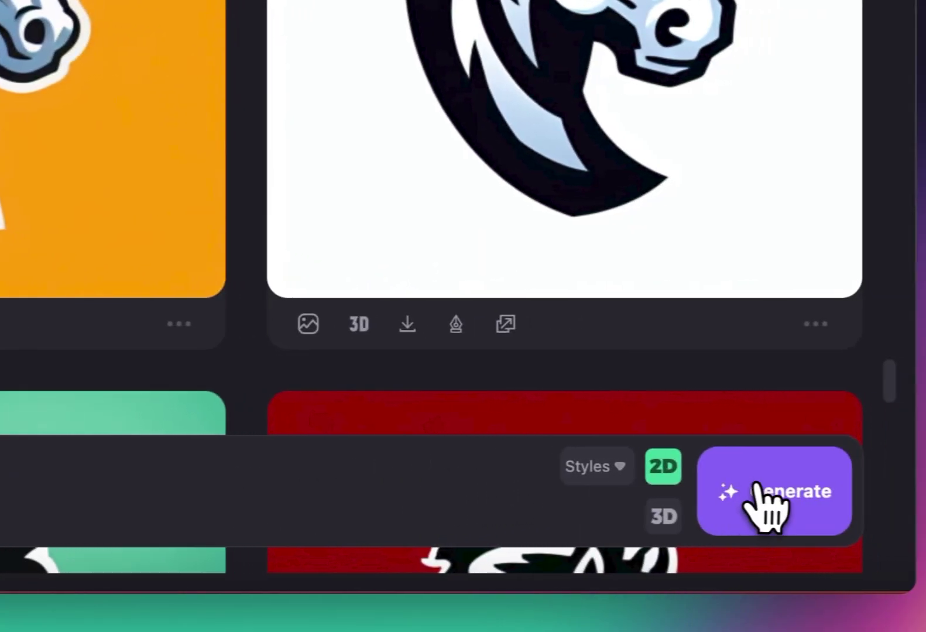
{"action": "left_click", "coordinate": [754, 489]}
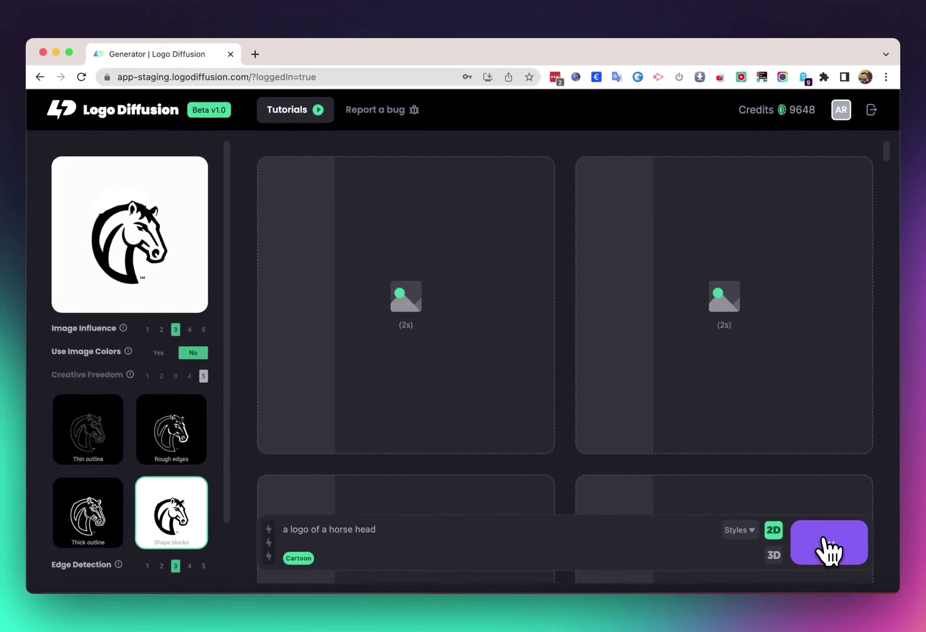
{"action": "scroll", "coordinate": [562, 488], "scroll_direction": "down", "scroll_amount": 4}
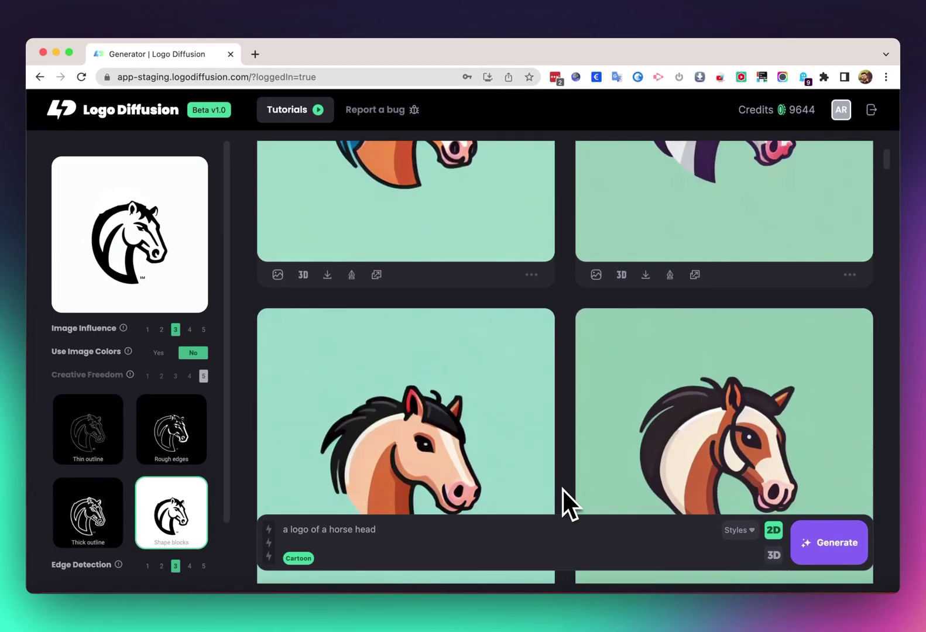
{"action": "mouse_move", "coordinate": [369, 383]}
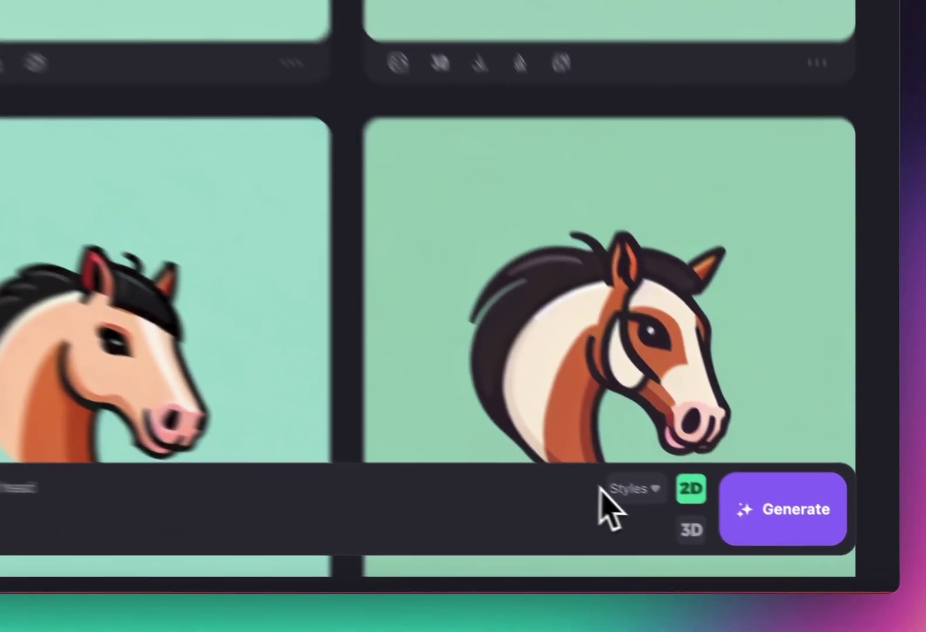
{"action": "left_click", "coordinate": [621, 489]}
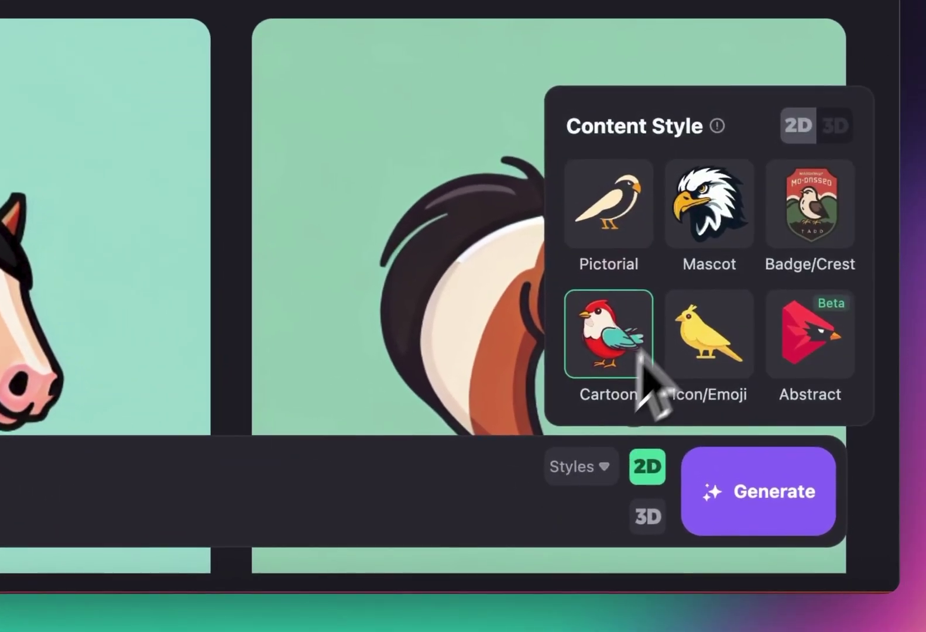